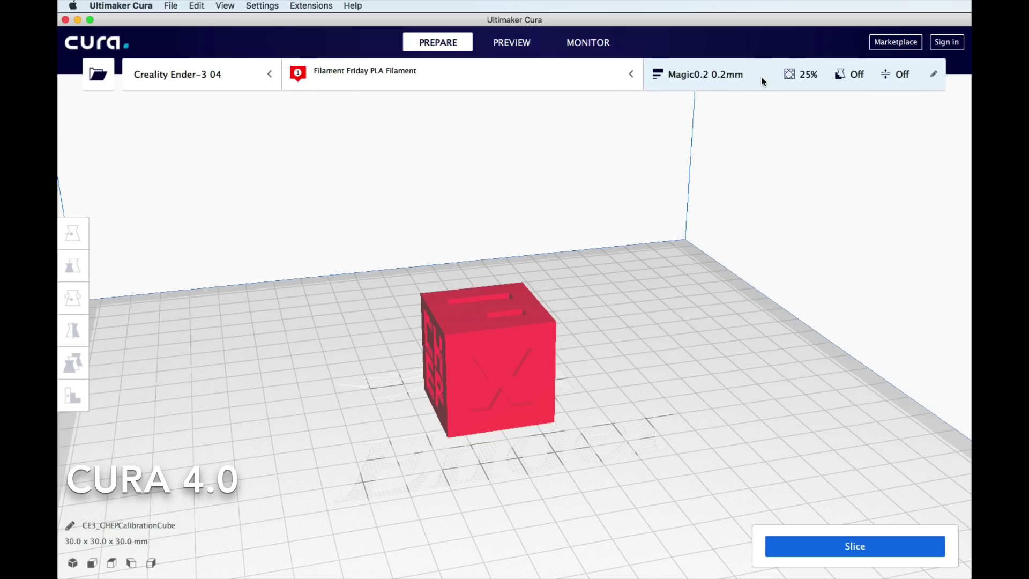
- Open the custom print settings and scroll through the speed, travel, cooling, support and adhesion options
left_click(763, 80)
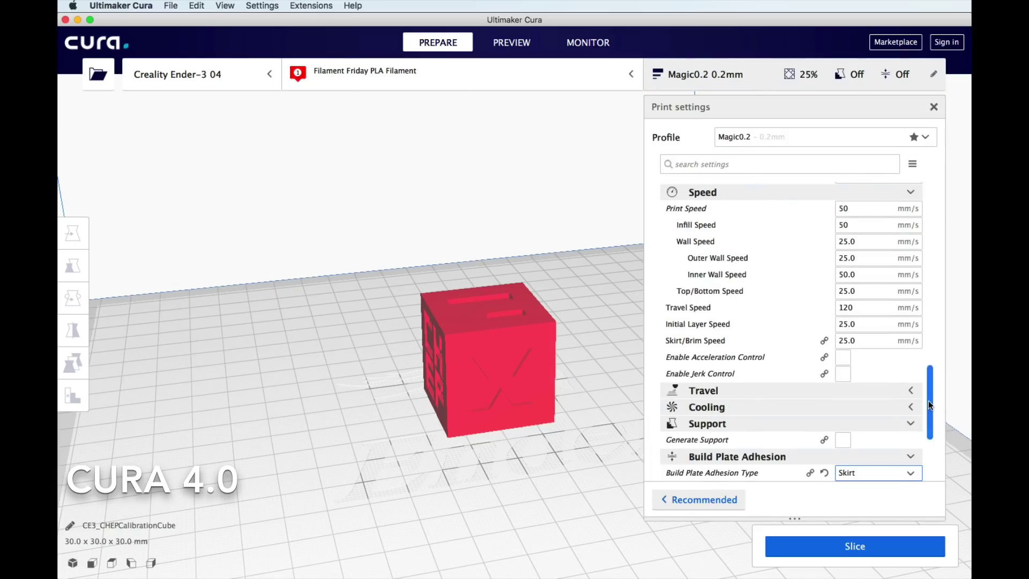
mouse_move(930, 413)
left_mouse_down()
mouse_move(933, 455)
mouse_move(929, 206)
left_mouse_up()
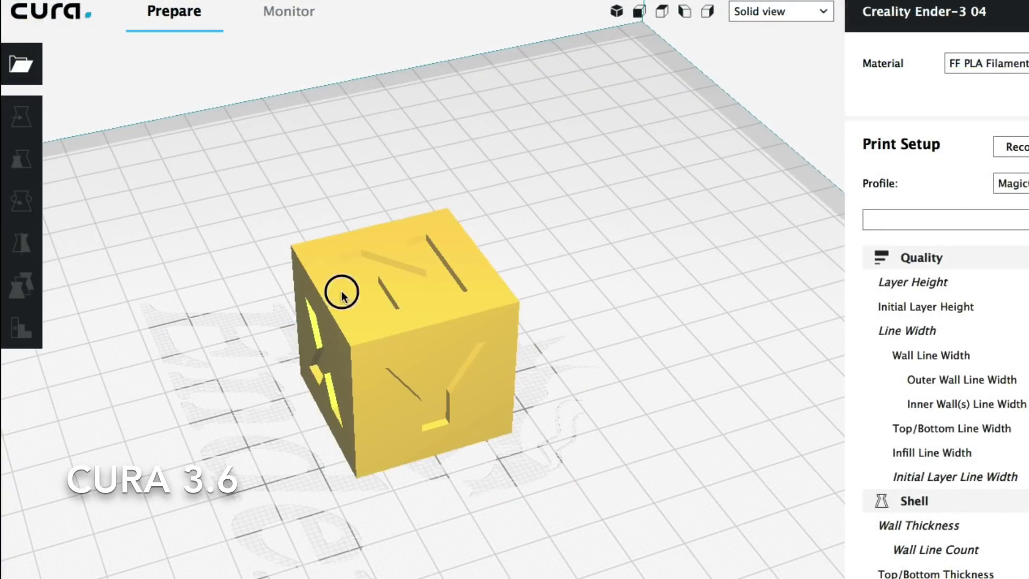
- Show the calibration cube's Scale values, 30 mm (150%) per axis, in both Cura versions
left_click(341, 294)
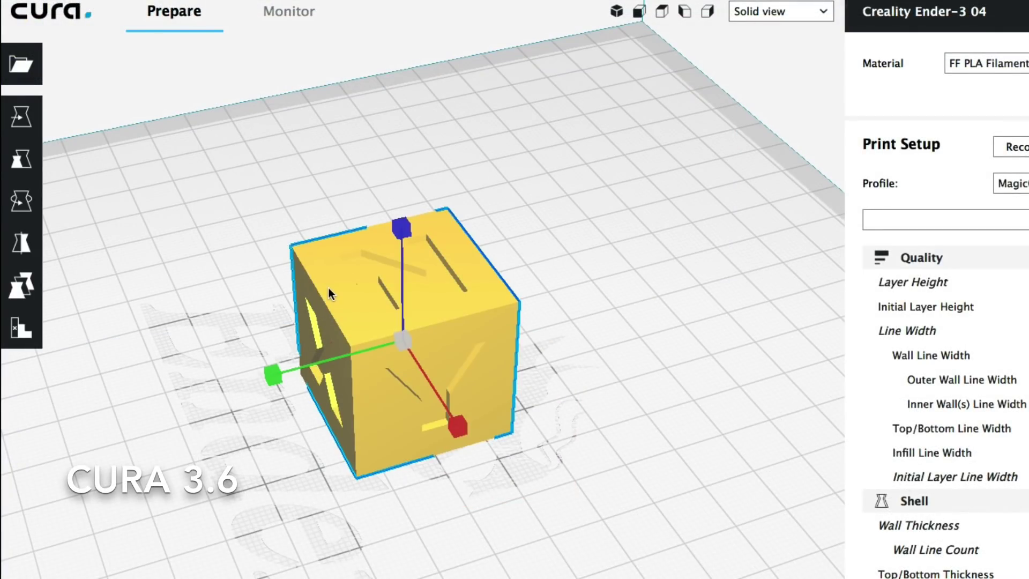
key("s")
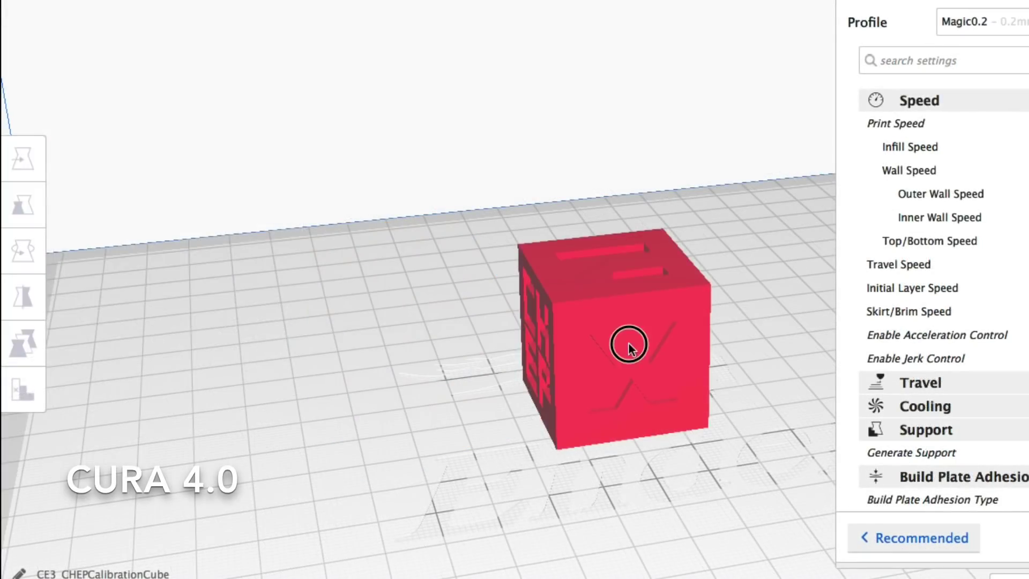
left_click(628, 344)
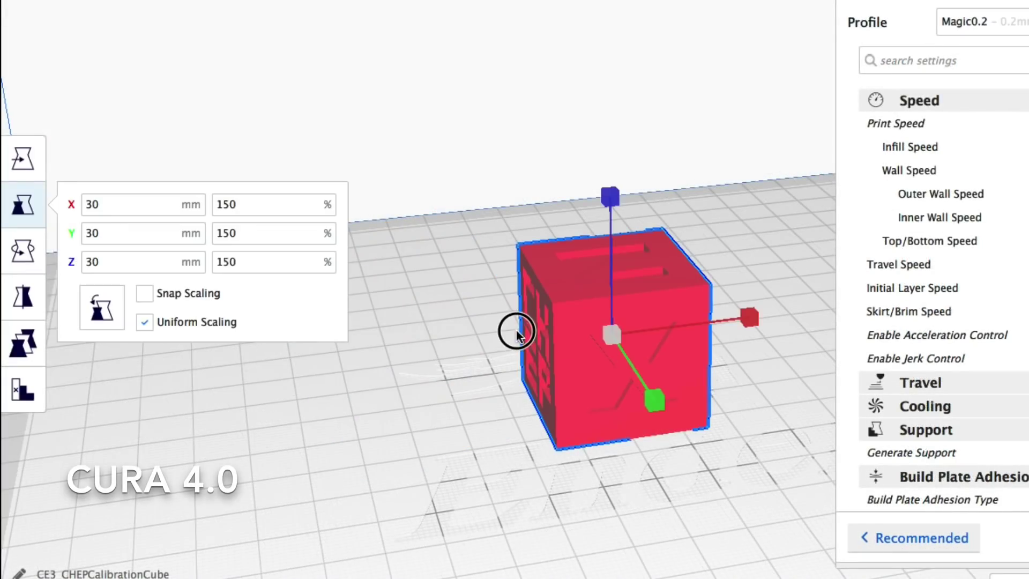
- In Cura 3.6, switch the cube to Layer view, lower the layer slider and play the simulation
left_click(659, 444)
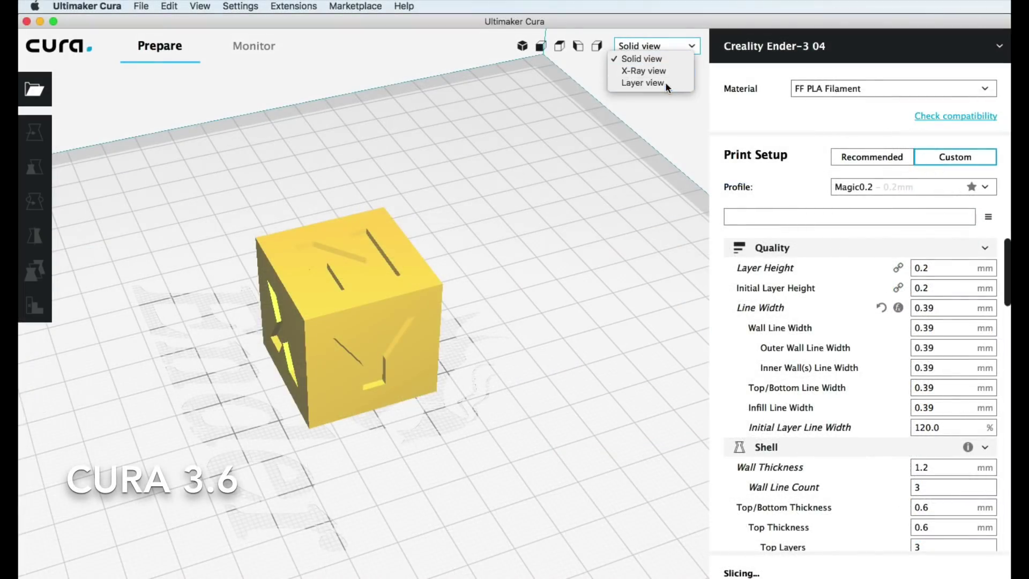
left_click(665, 82)
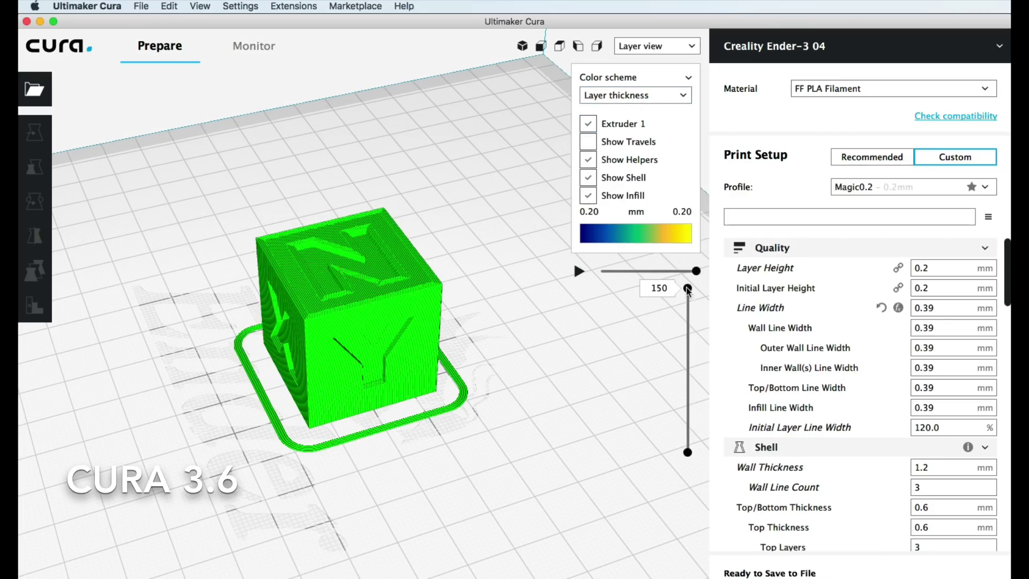
mouse_move(687, 289)
left_mouse_down()
mouse_move(689, 298)
mouse_move(687, 289)
left_mouse_up()
left_click(578, 271)
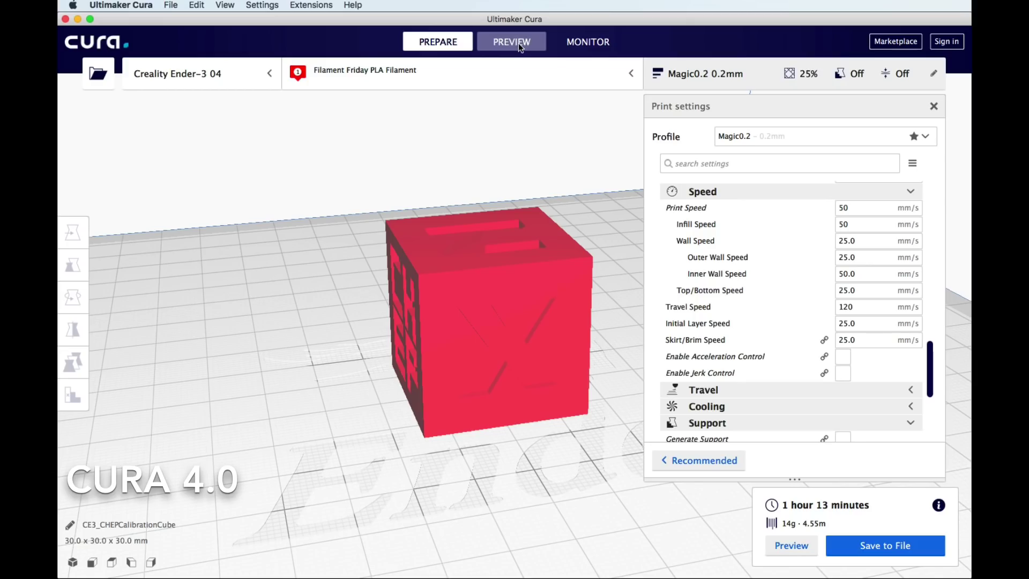
- In Cura 4.0, preview the sliced cube up to layer 103 and play the simulation
left_click(793, 544)
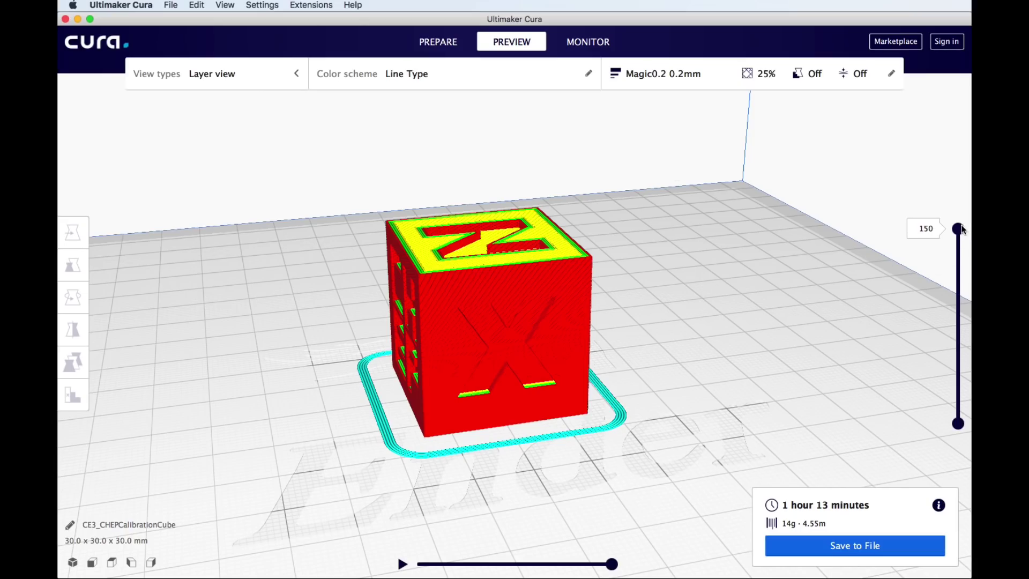
left_click_drag(958, 228, 957, 284)
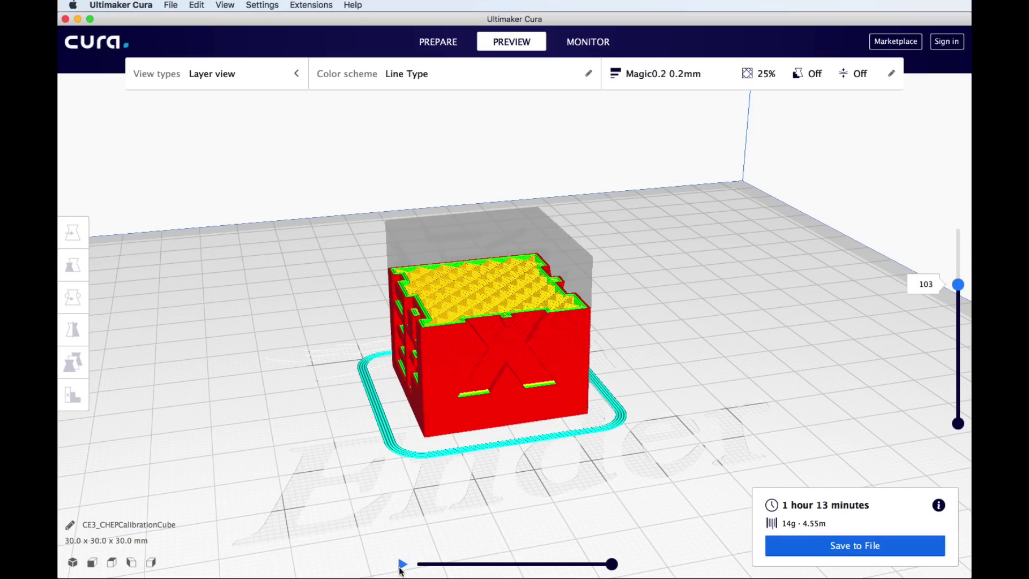
left_click(401, 564)
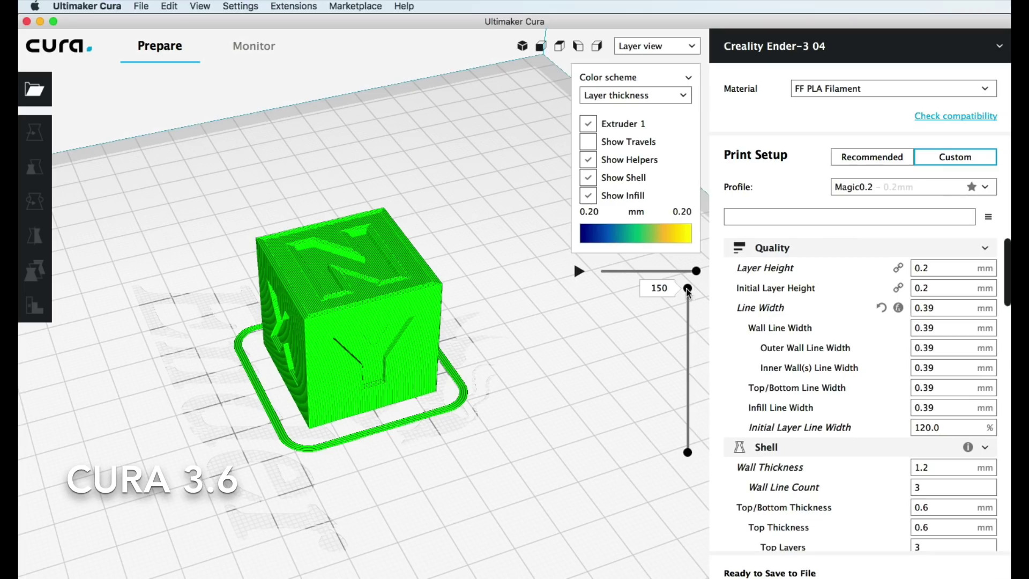
- Cut the preview to a lower layer and show the line-type colour legend, orbiting to the cube's X side
mouse_move(687, 288)
left_mouse_down()
mouse_move(683, 360)
mouse_move(687, 313)
left_mouse_up()
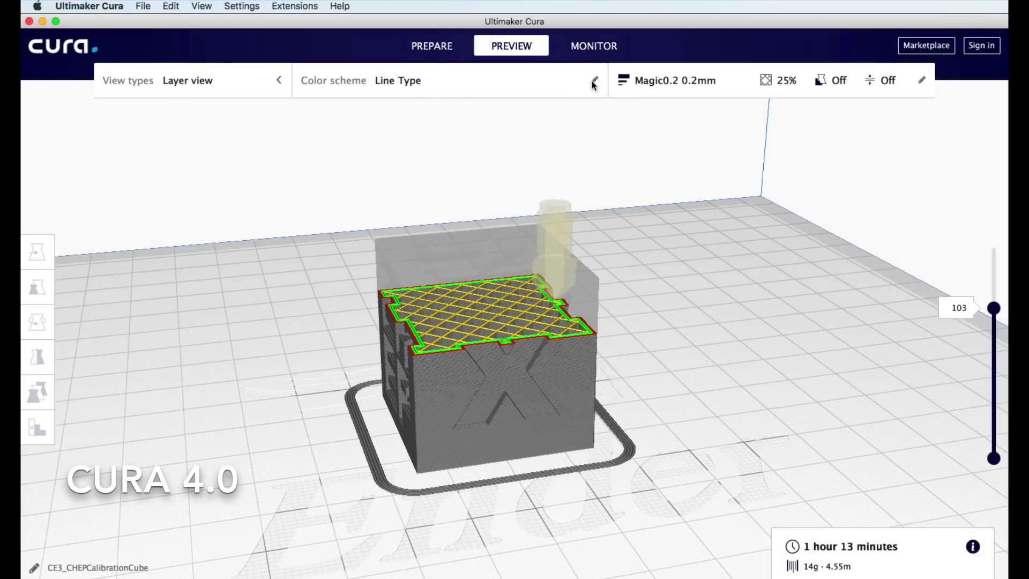
left_click(579, 84)
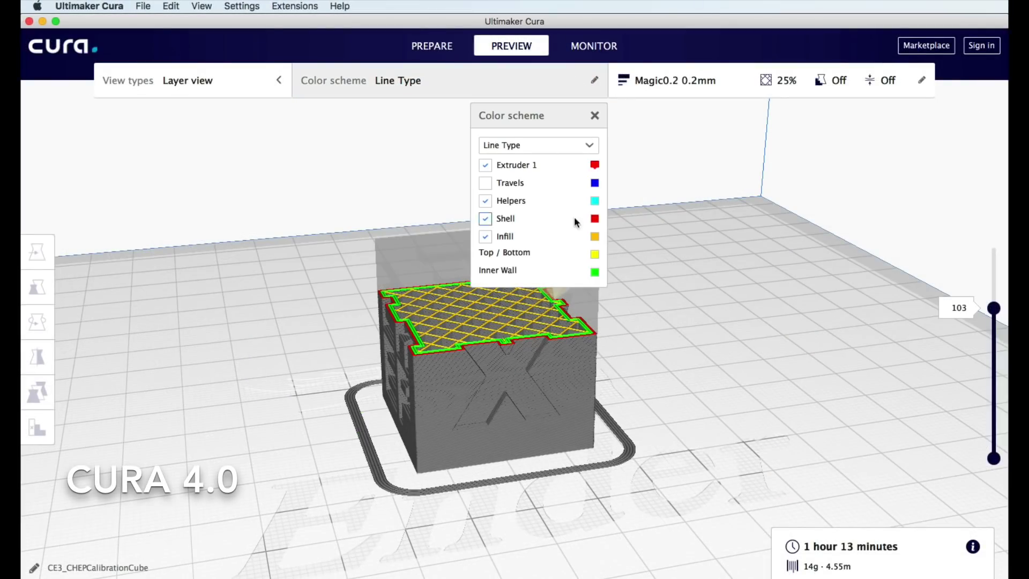
mouse_move(557, 107)
left_mouse_down()
mouse_move(432, 114)
mouse_move(522, 119)
mouse_move(510, 119)
left_mouse_up()
right_click_drag(355, 356, 204, 339)
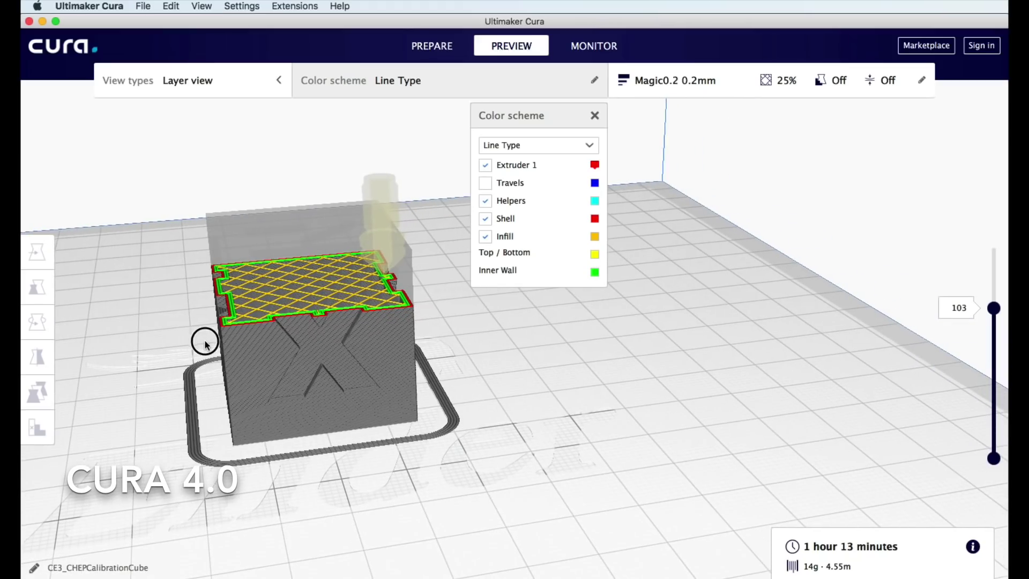
left_click(531, 114)
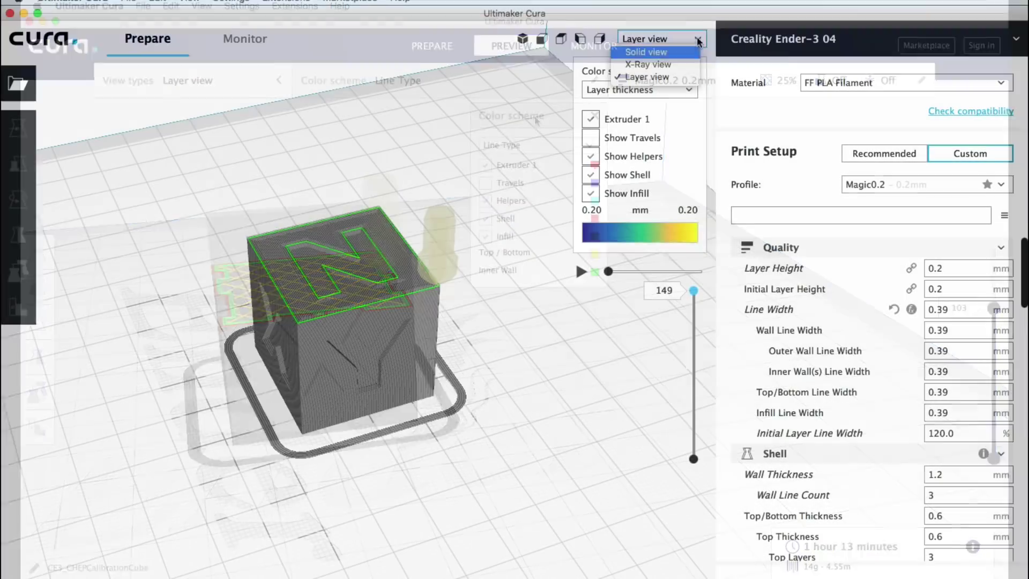
- Switch the cube to X-Ray view in both Cura 3.6 and Cura 4.0
left_click(658, 66)
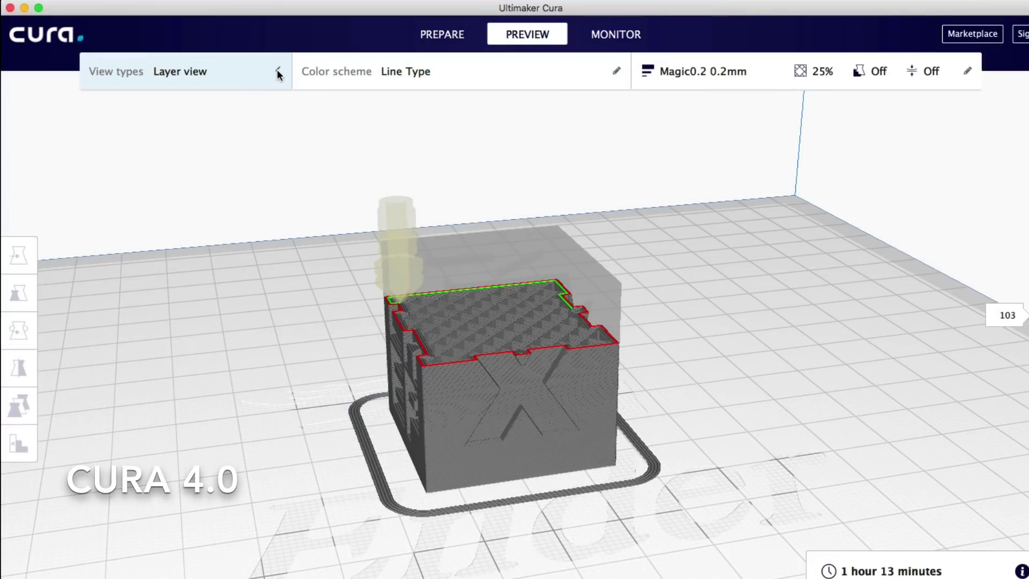
left_click(278, 72)
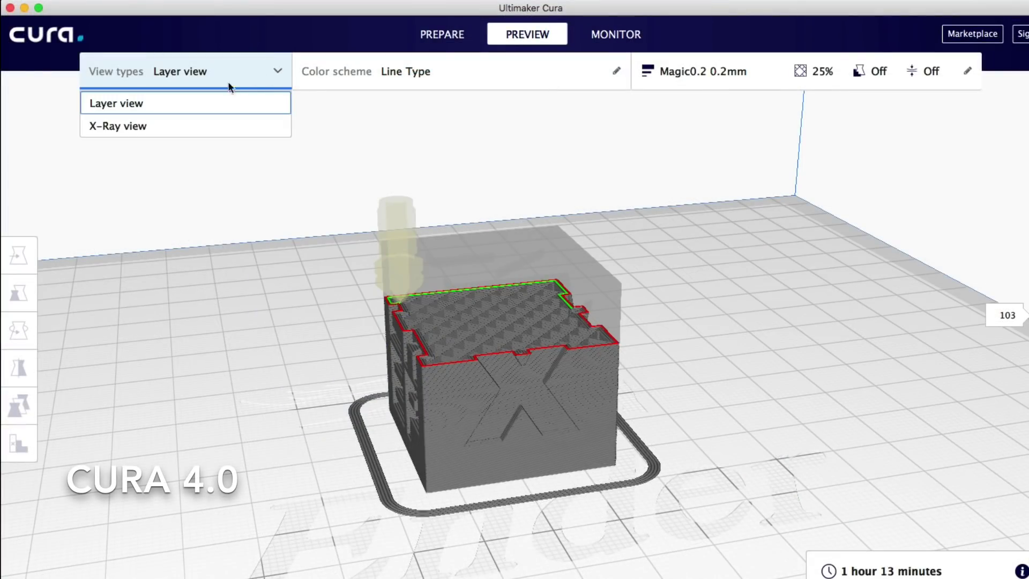
left_click(184, 127)
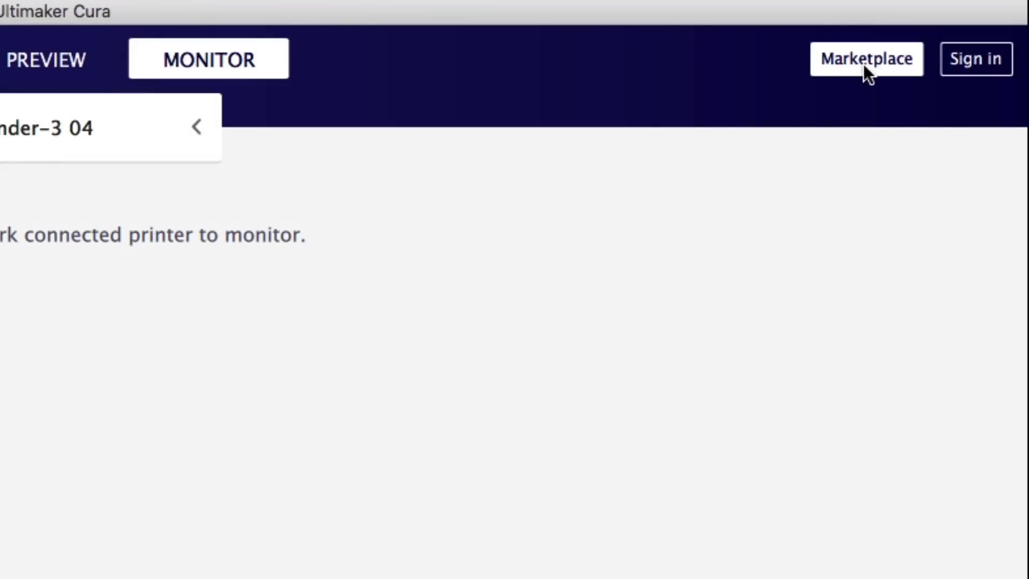
- Open the Marketplace and browse its list of material vendors
left_click(863, 64)
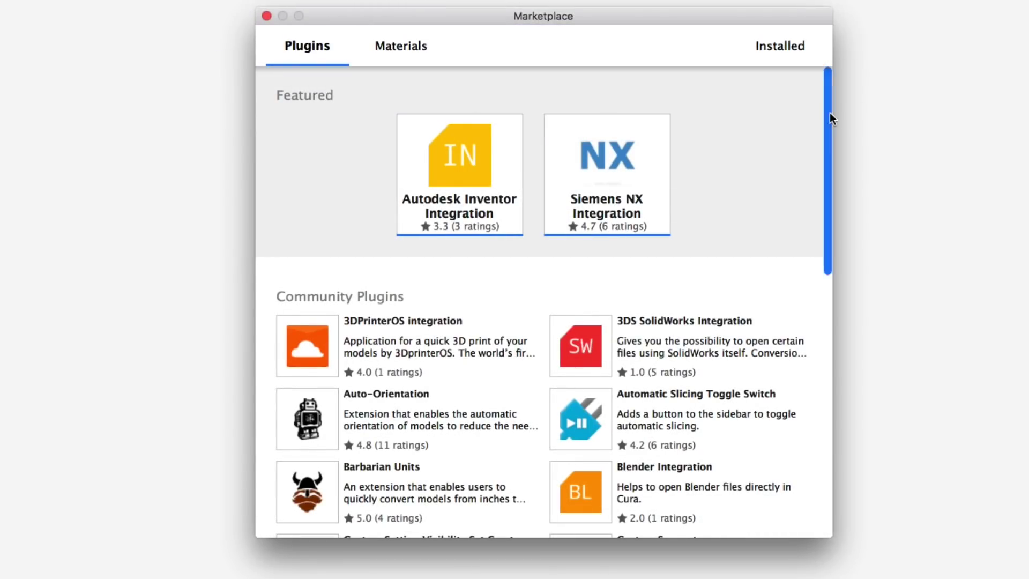
left_click_drag(828, 115, 825, 308)
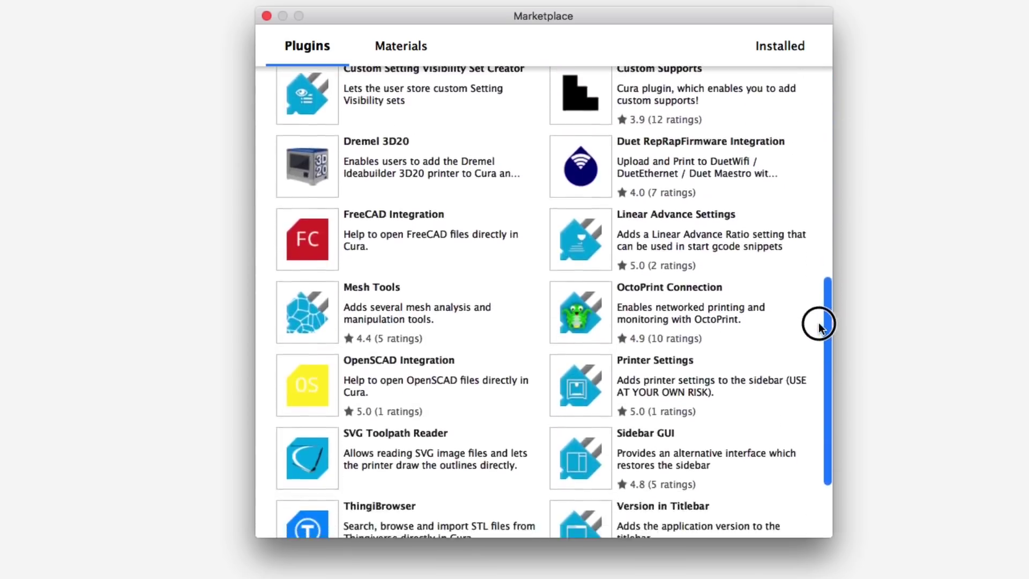
left_click_drag(825, 308, 823, 115)
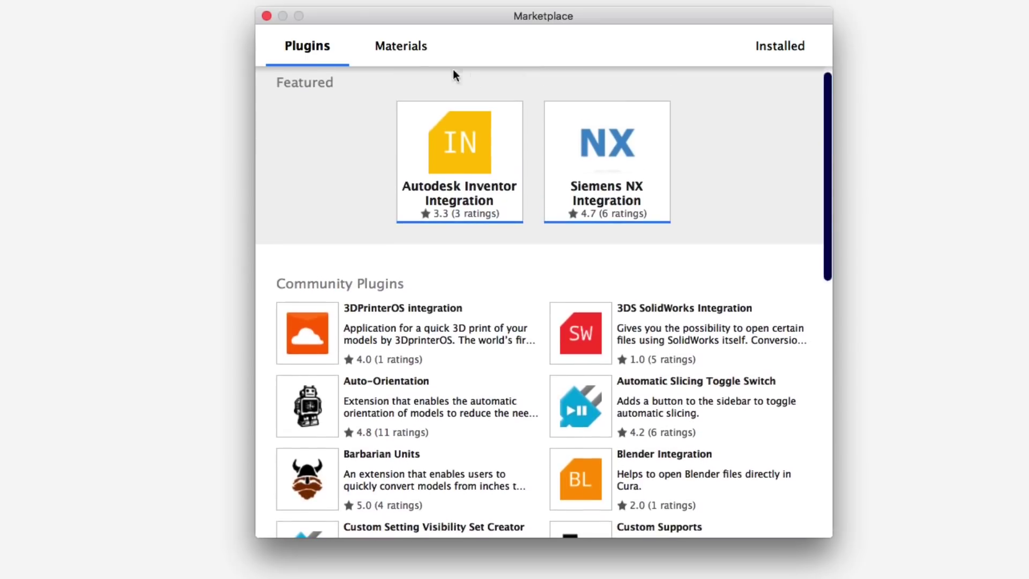
left_click(404, 50)
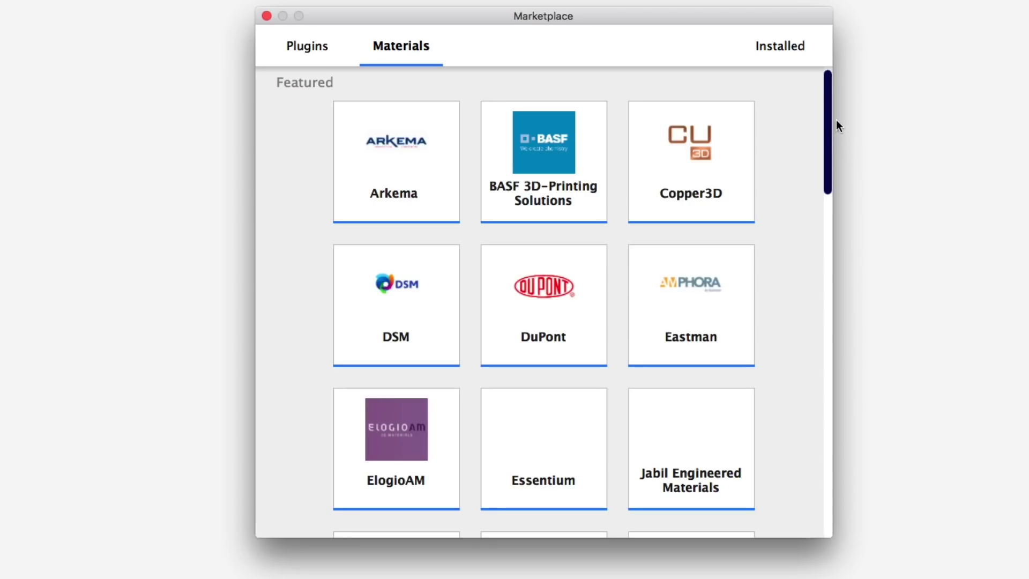
left_click_drag(828, 107, 830, 203)
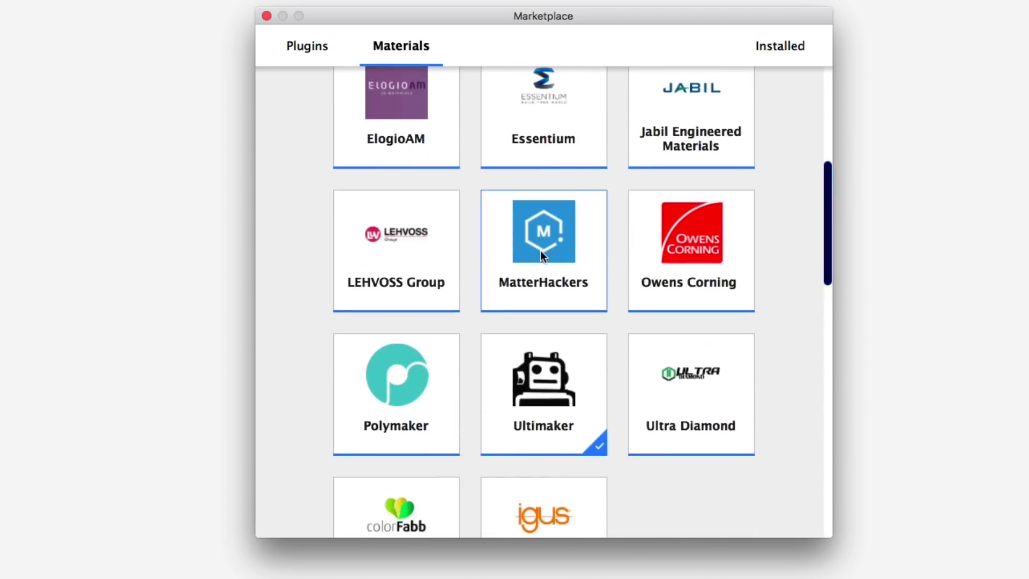
- View the MatterHackers material details, then list the already installed plugins
left_click(540, 255)
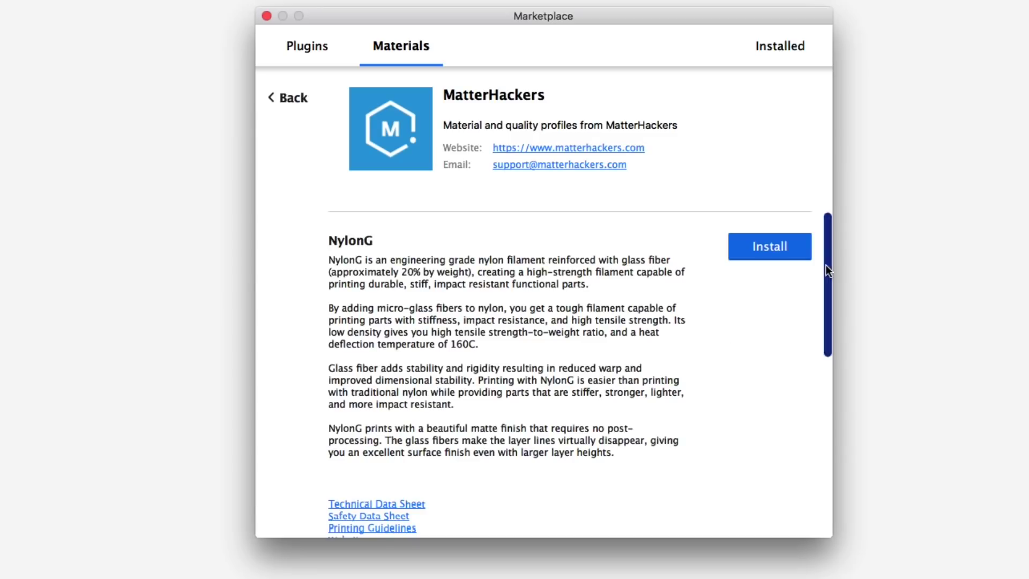
mouse_move(827, 264)
left_mouse_down()
mouse_move(830, 322)
mouse_move(808, 420)
left_mouse_up()
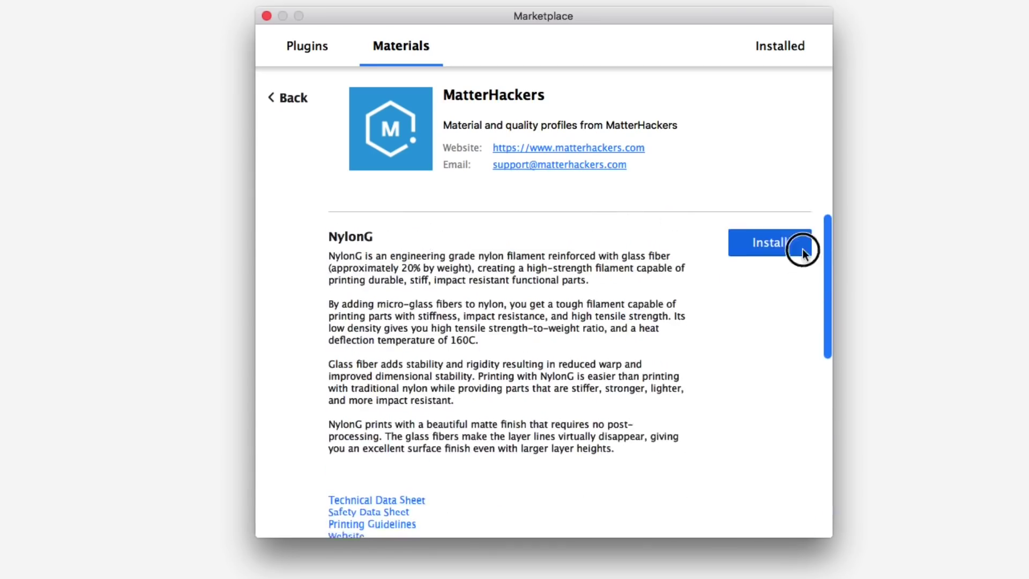
scroll(793, 206, "up", 1)
left_click(293, 98)
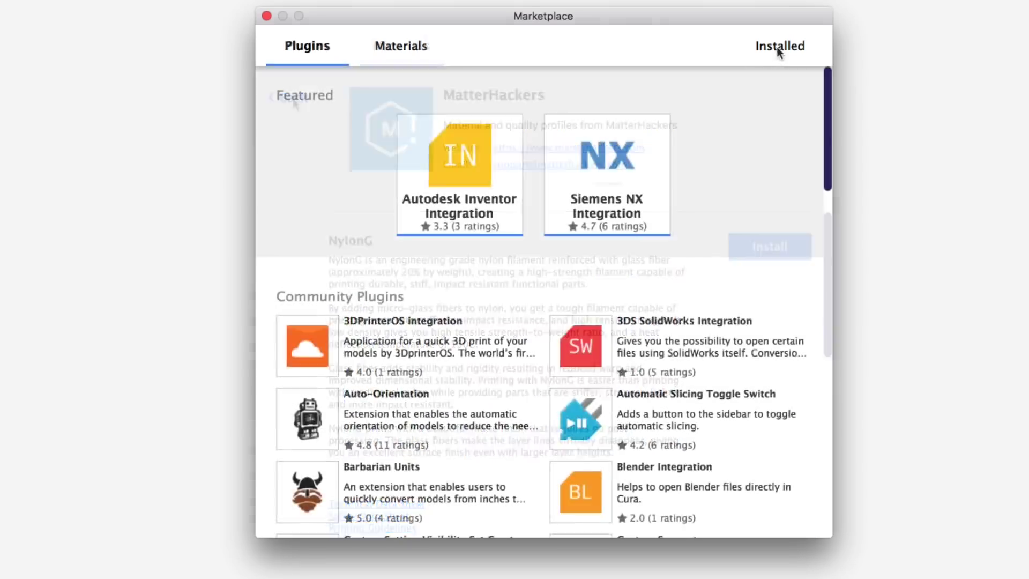
left_click(777, 47)
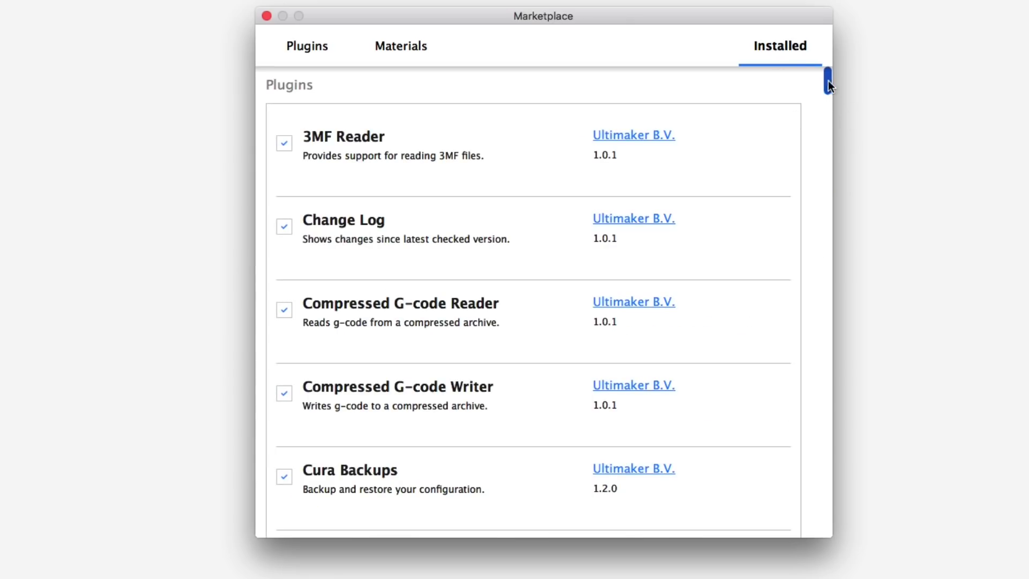
mouse_move(828, 81)
left_mouse_down()
mouse_move(823, 138)
mouse_move(827, 78)
left_mouse_up()
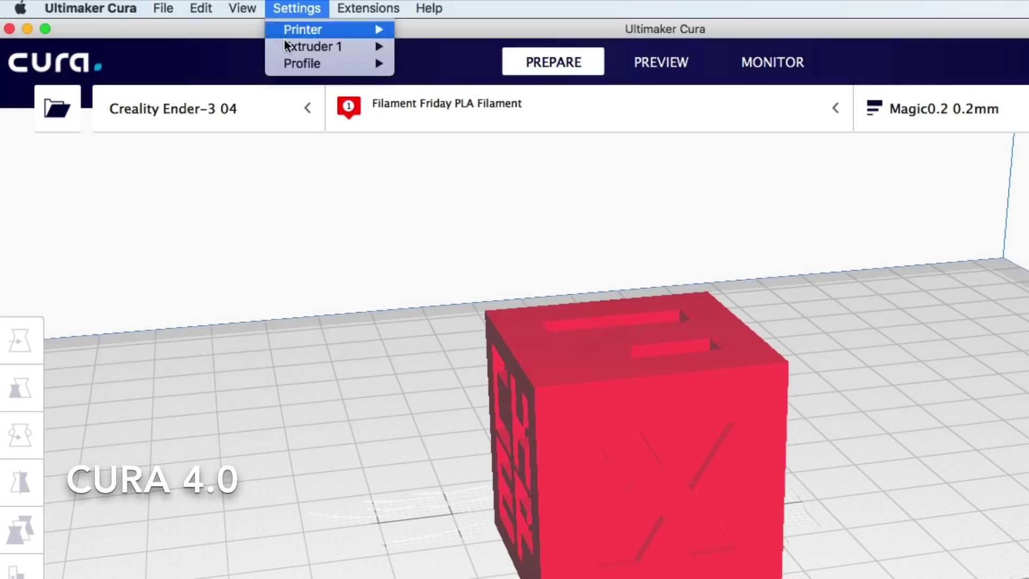
- Import NINJAFLEX_3.curaprofile from Downloads into Cura 4.0's custom profiles
left_click(496, 384)
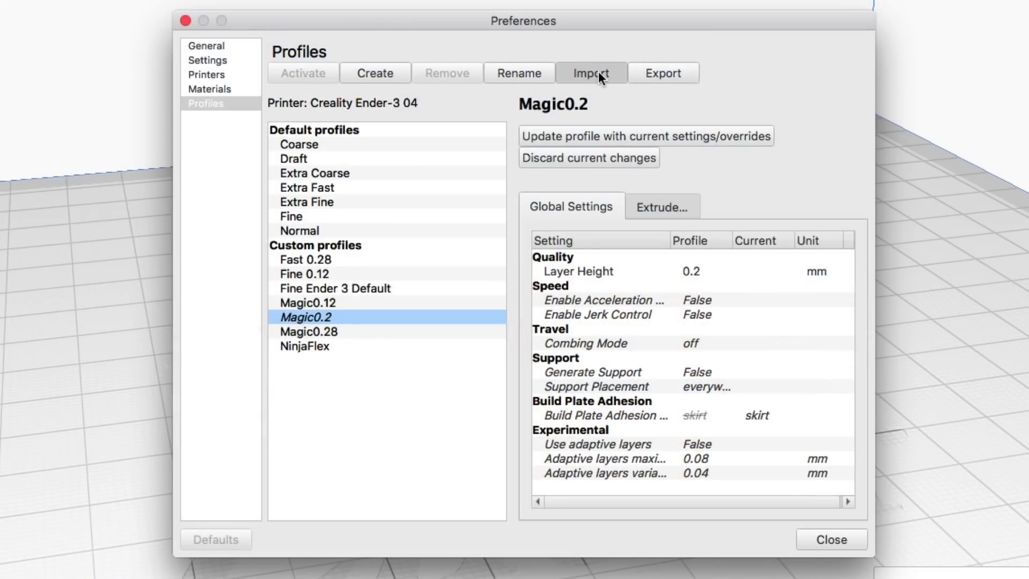
left_click(598, 71)
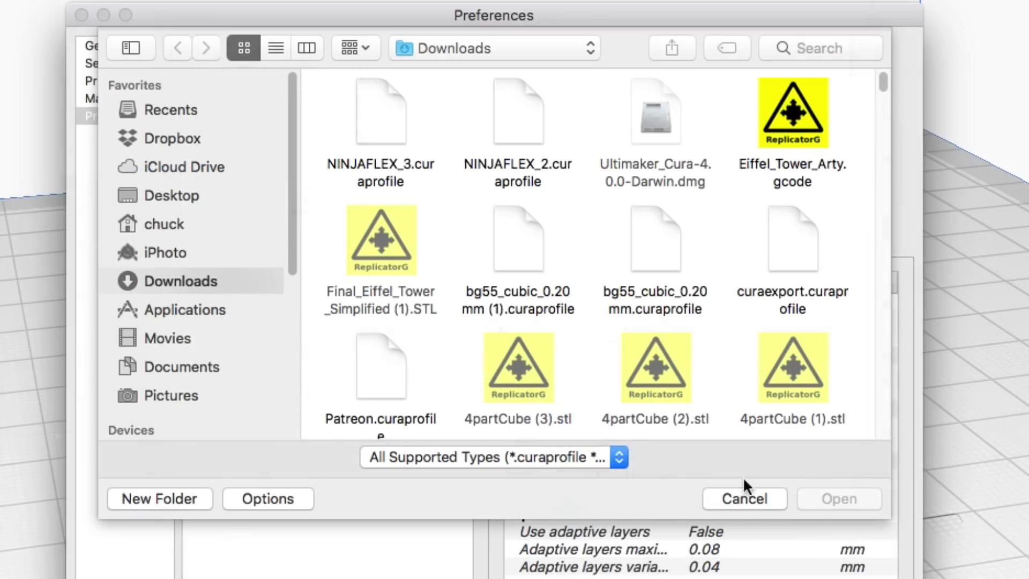
left_click(842, 502)
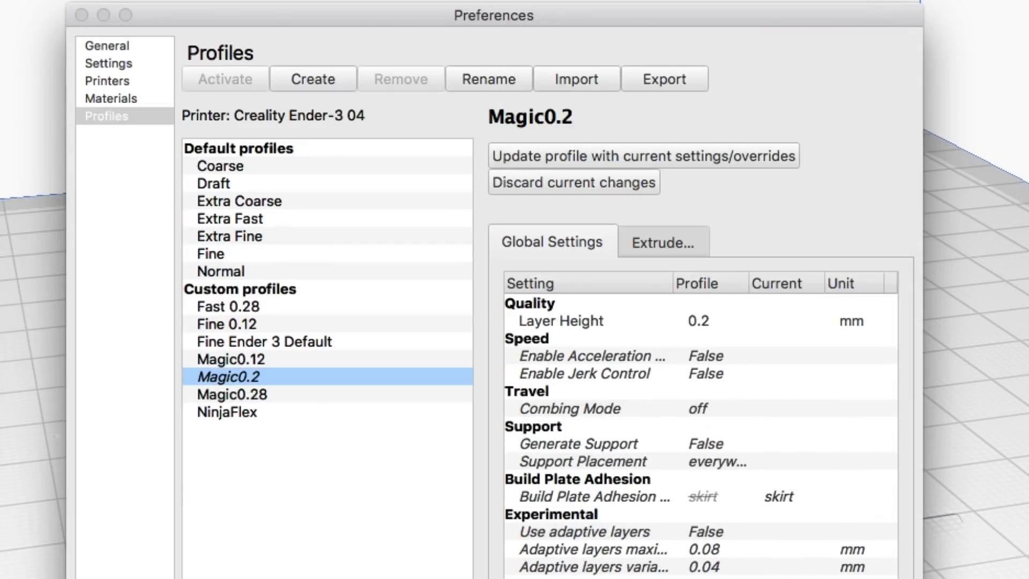
left_click(874, 381)
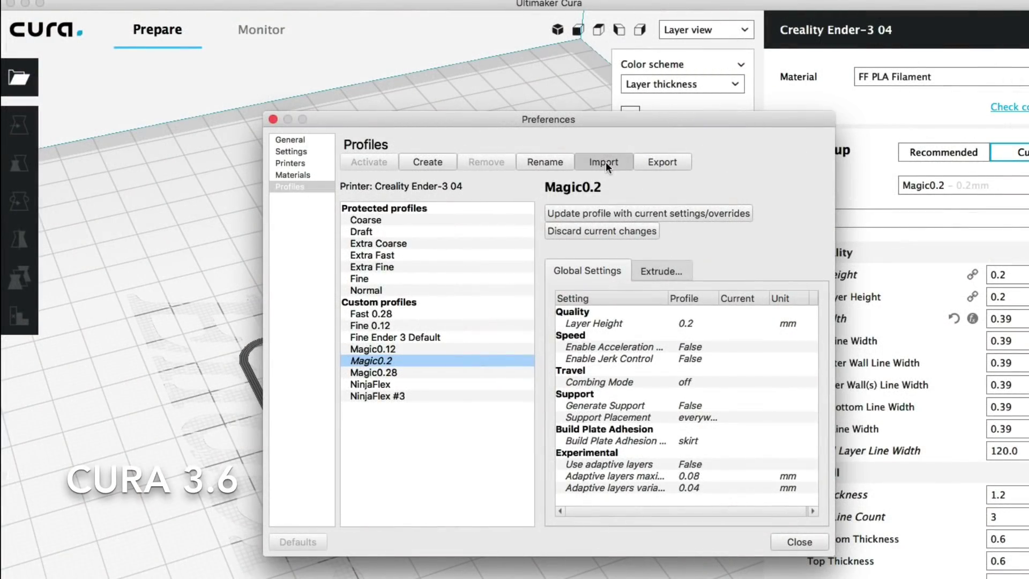
- Import NINJAFLEX_4.curaprofile into Cura 3.6's profiles
left_click(605, 162)
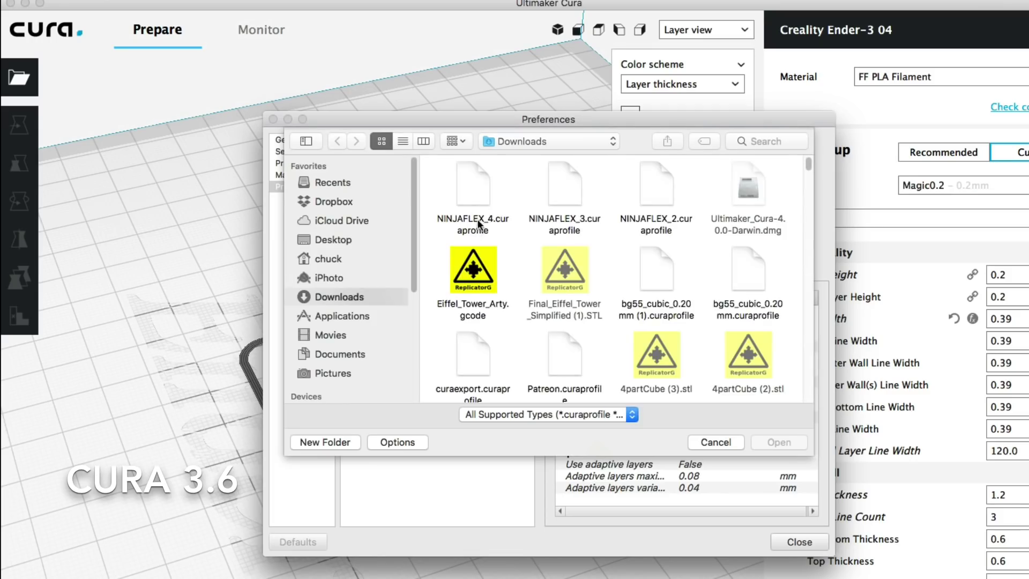
left_click(477, 224)
left_click(778, 442)
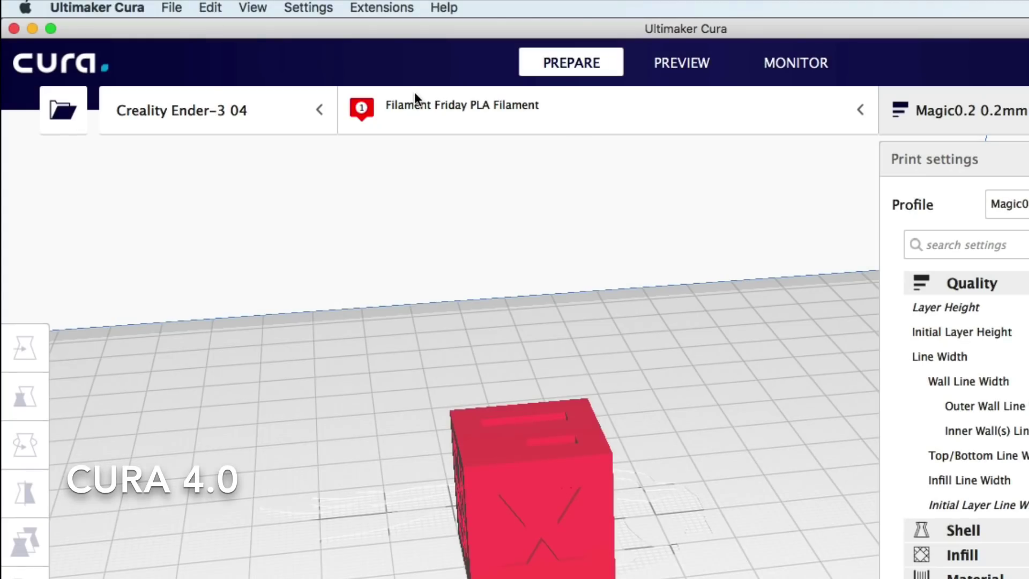
- Add a Filament Change script under Modify G-Code, set to trigger at layer 50
left_click(385, 9)
mouse_move(408, 65)
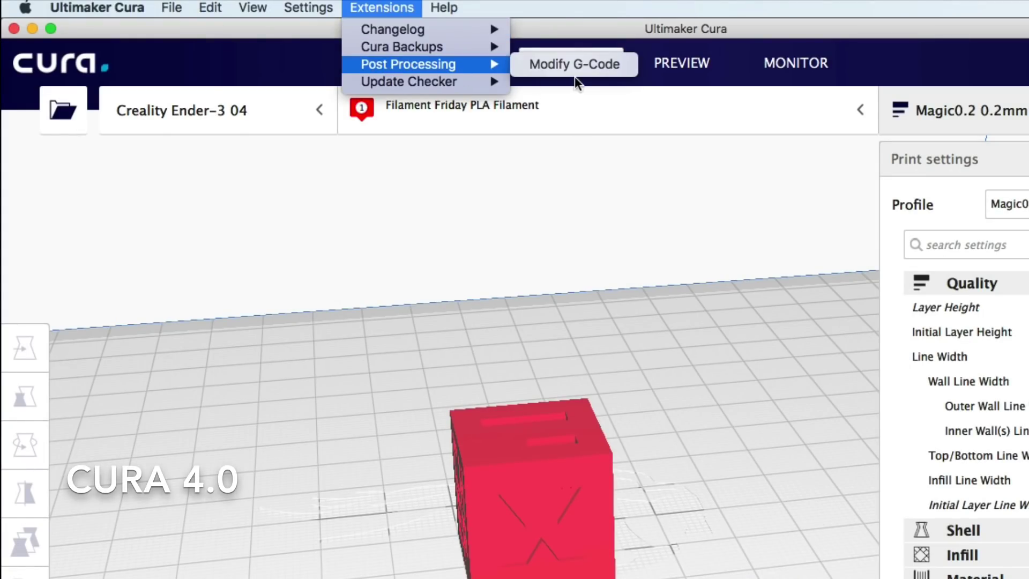
left_click(575, 81)
left_click(296, 147)
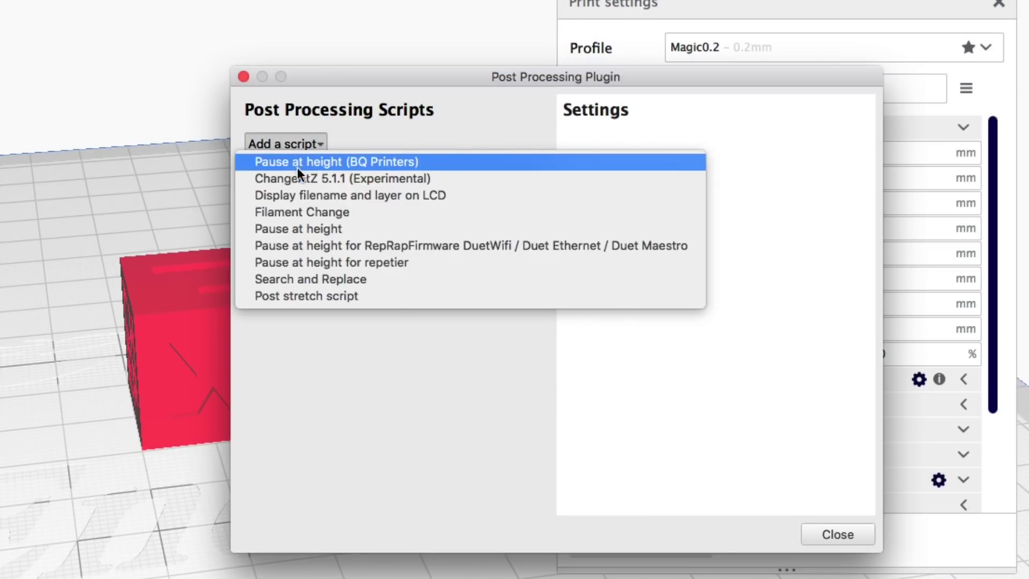
left_click(326, 213)
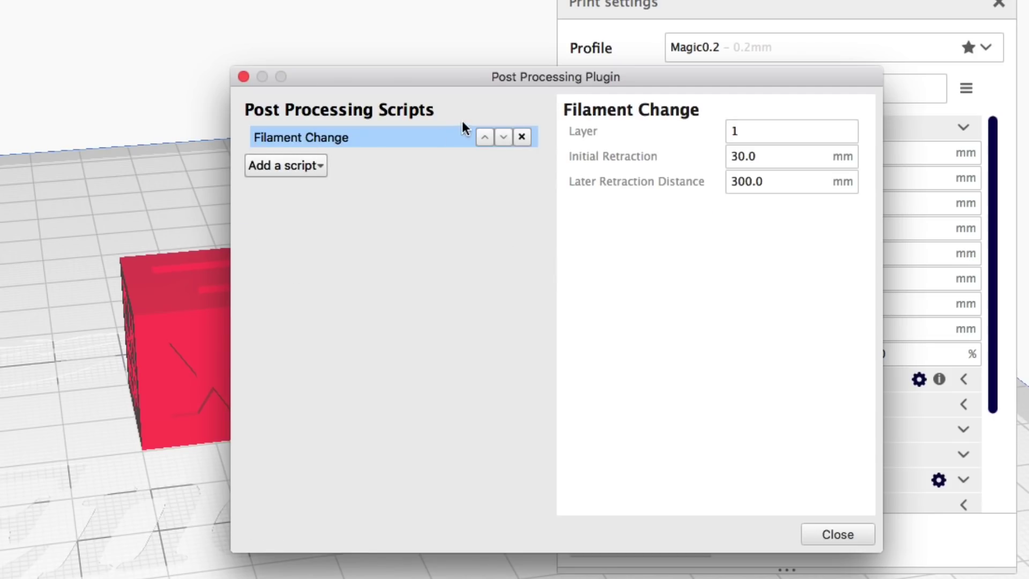
left_click(737, 130)
type("50")
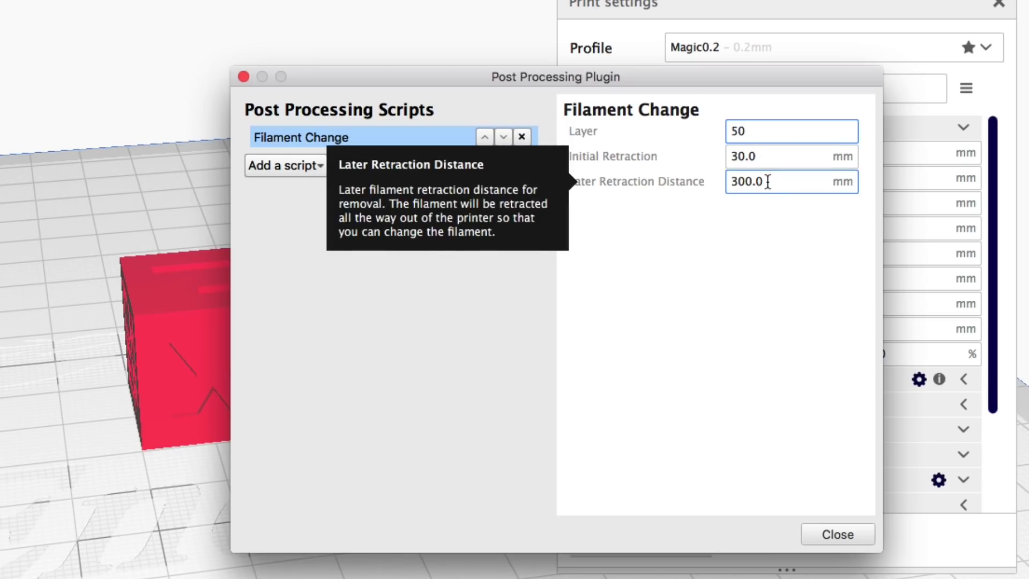
left_click(839, 534)
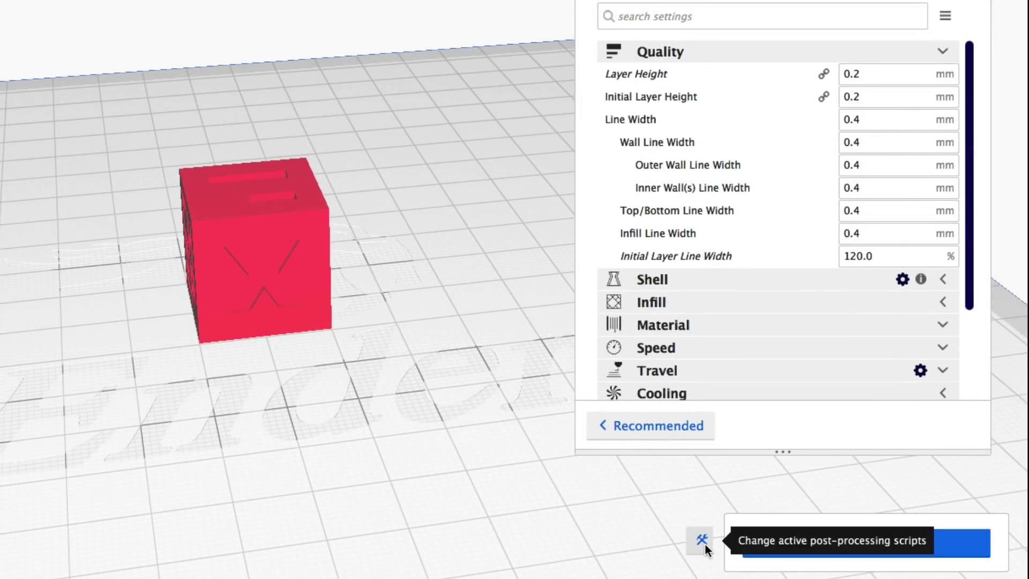
left_click(702, 540)
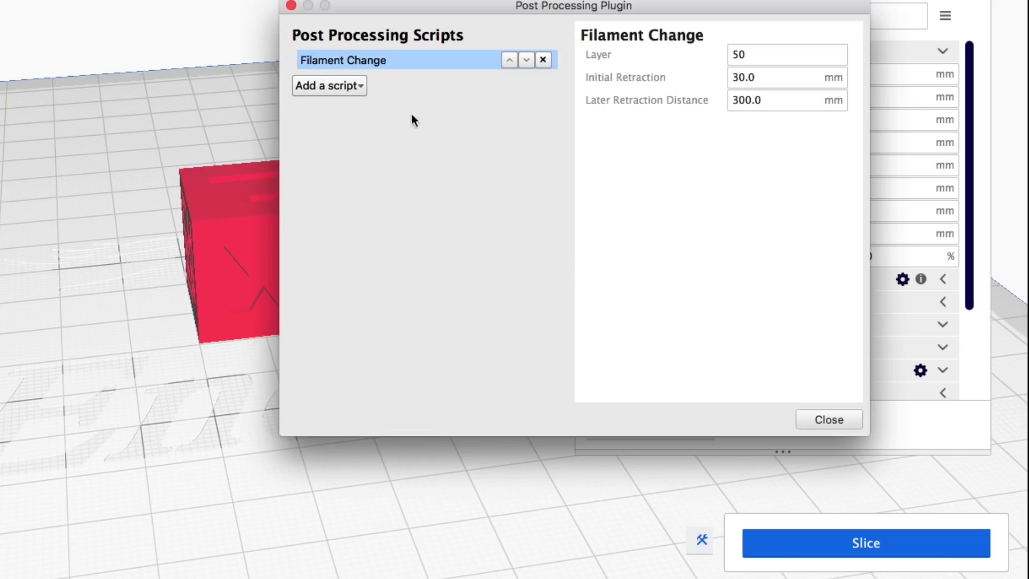